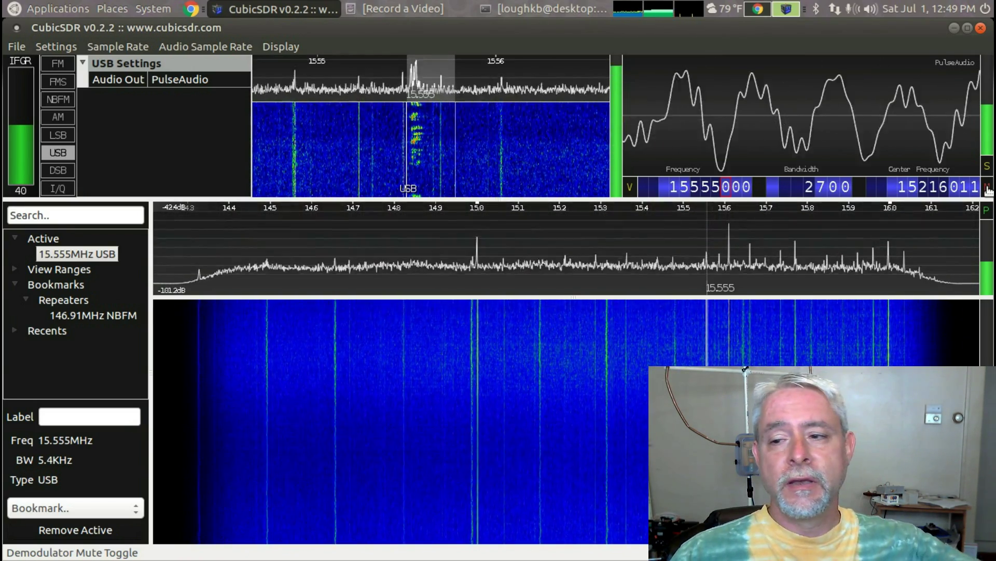
- Alternately mute and unmute the 15.555 MHz USB demodulator to sample its audio, leaving it muted
left_click(987, 190)
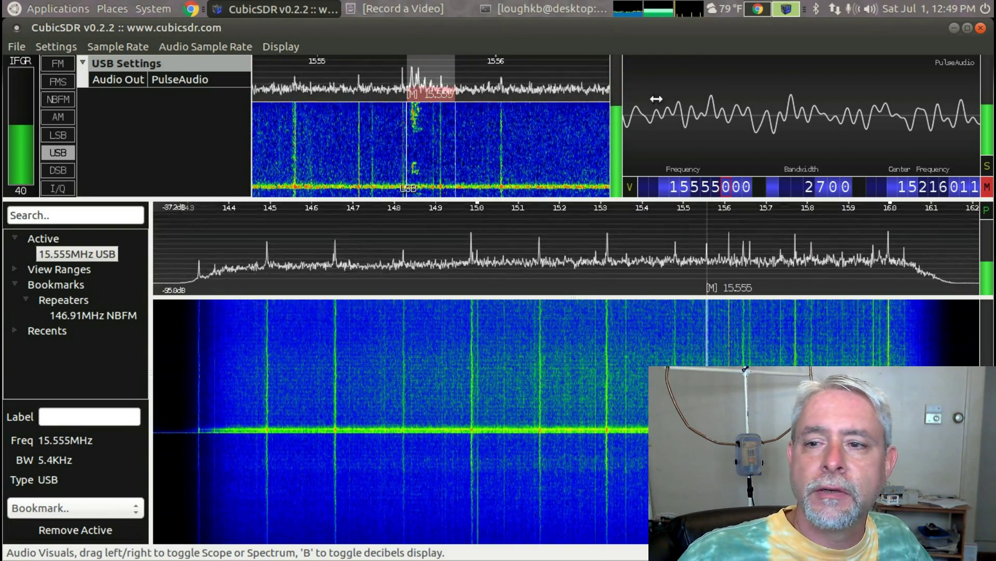
left_click(987, 188)
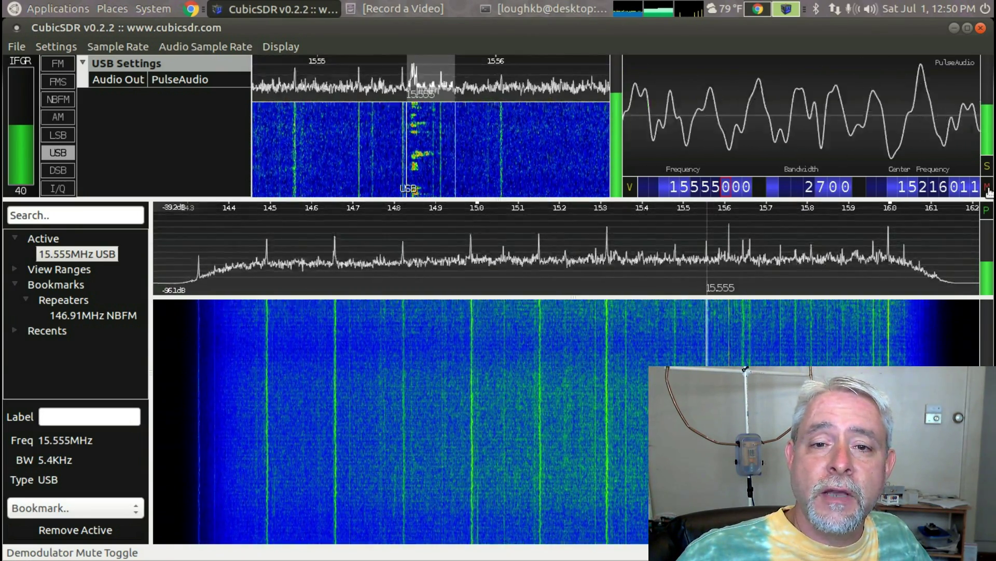
left_click(989, 192)
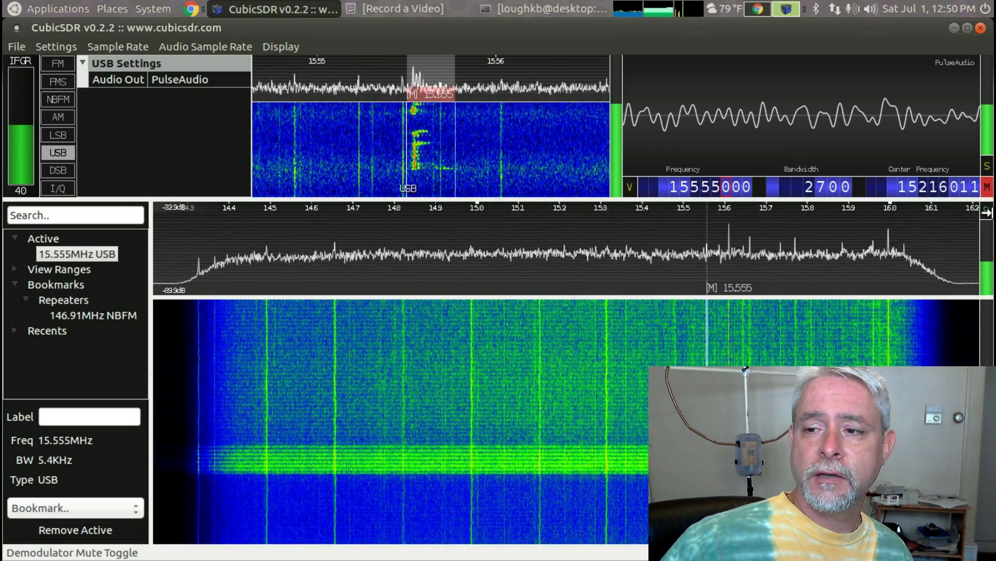
left_click(986, 186)
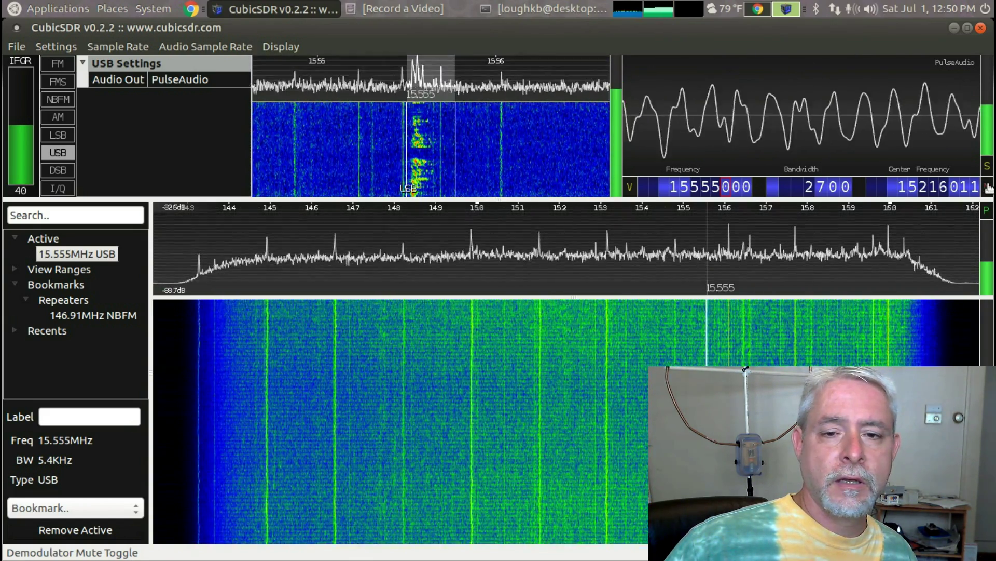
left_click(988, 187)
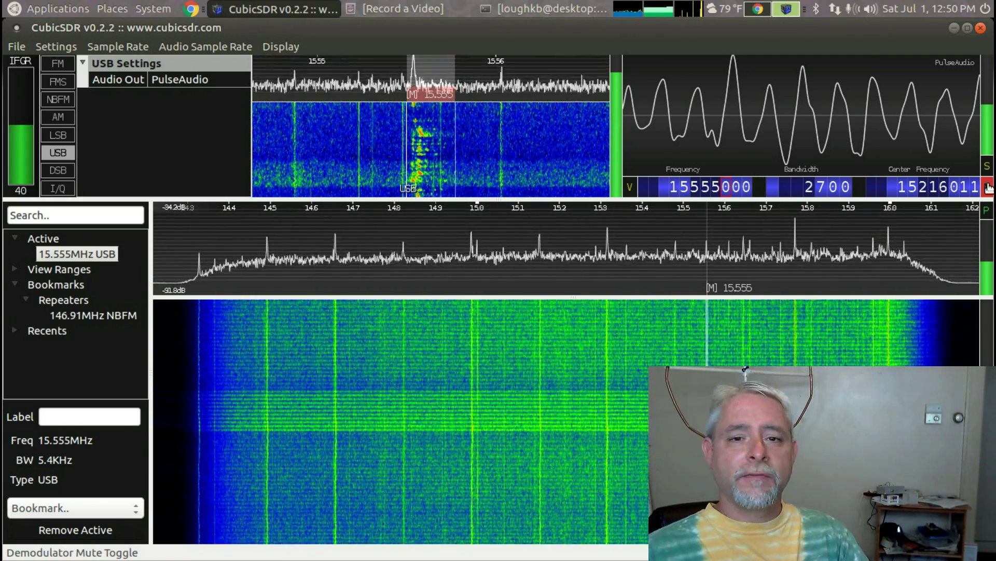
left_click(989, 187)
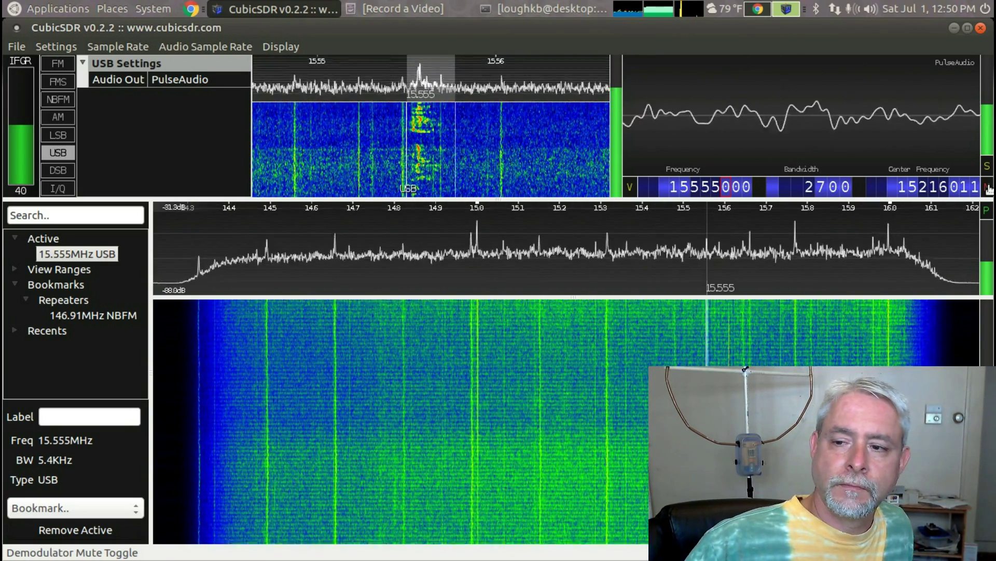
left_click(989, 189)
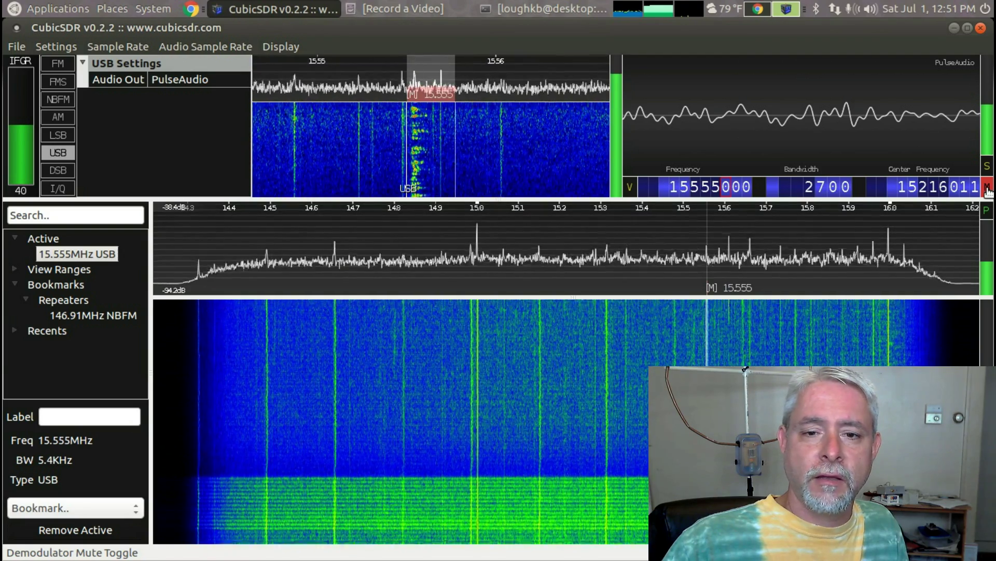
left_click(988, 191)
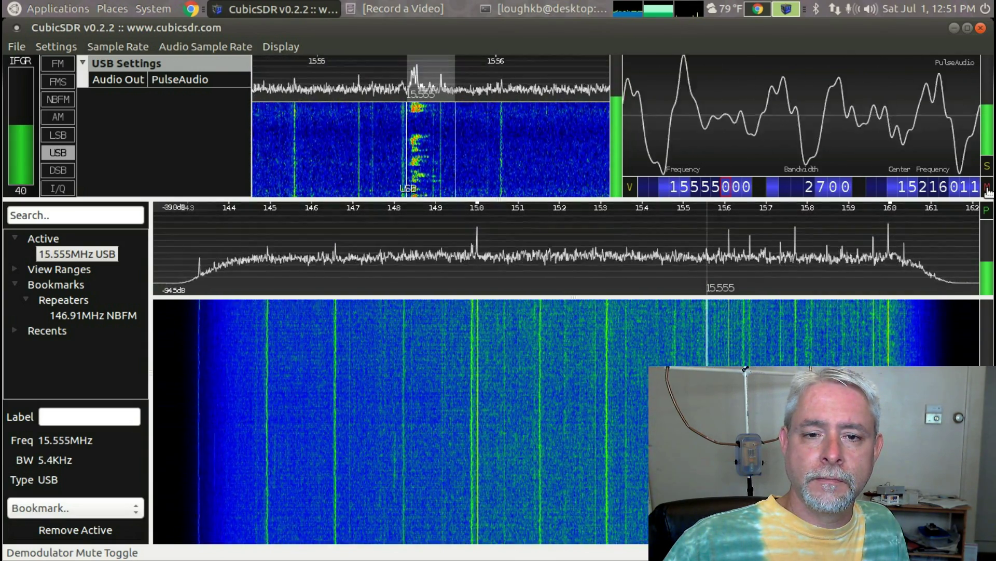
left_click(987, 187)
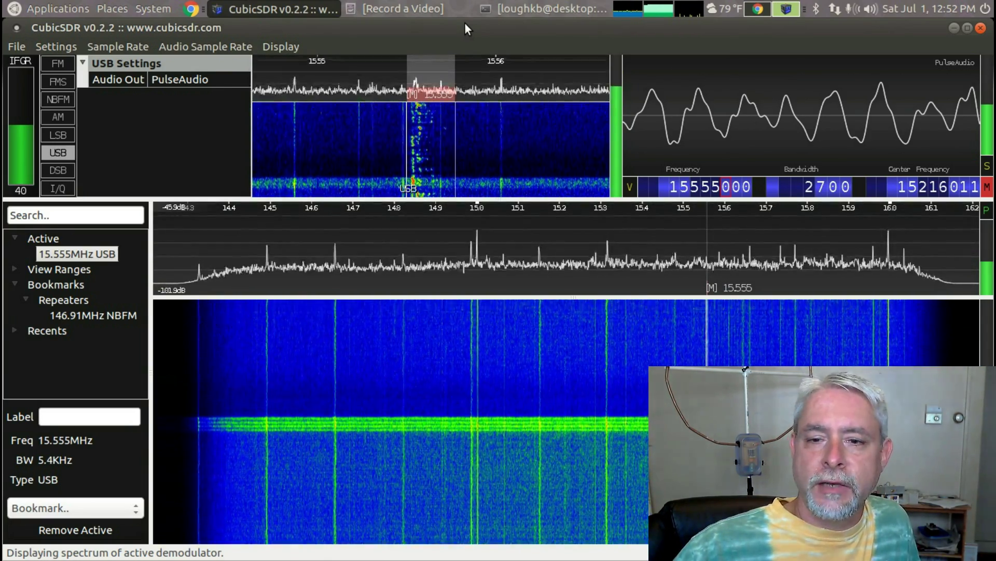
left_click(989, 188)
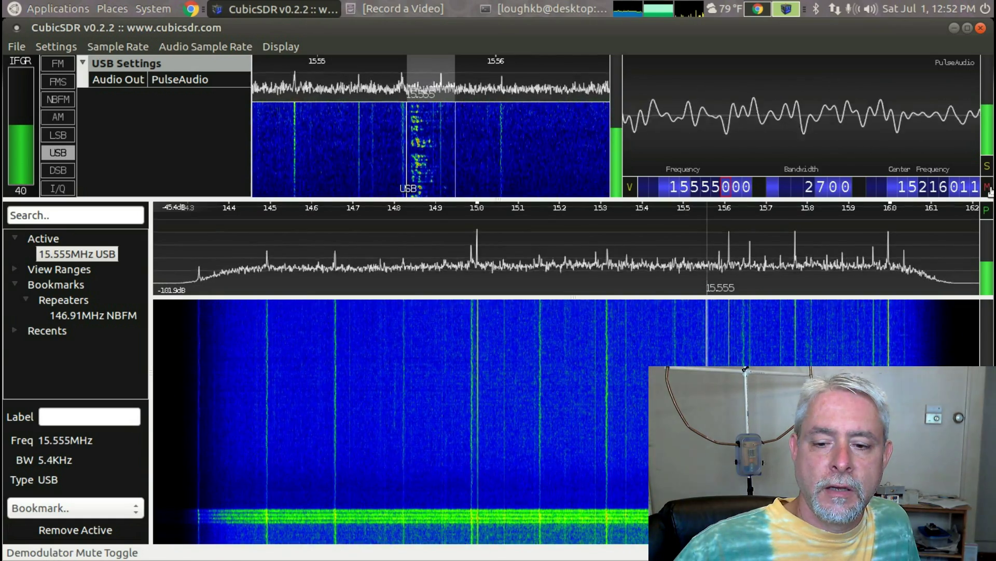
left_click(988, 188)
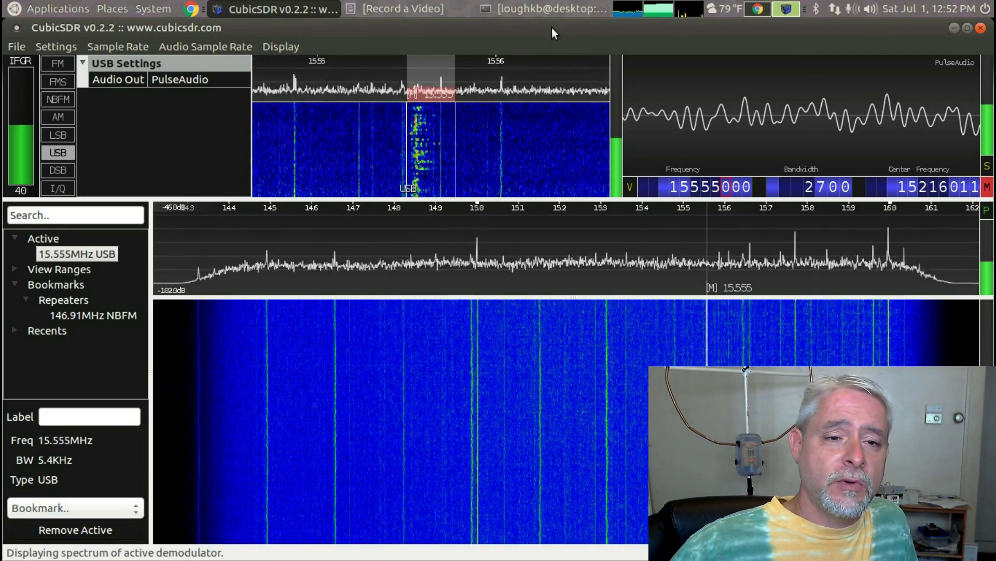
- Change the center frequency to 15555000 Hz and remove the active 15.555 MHz USB demodulator
right_click(904, 192)
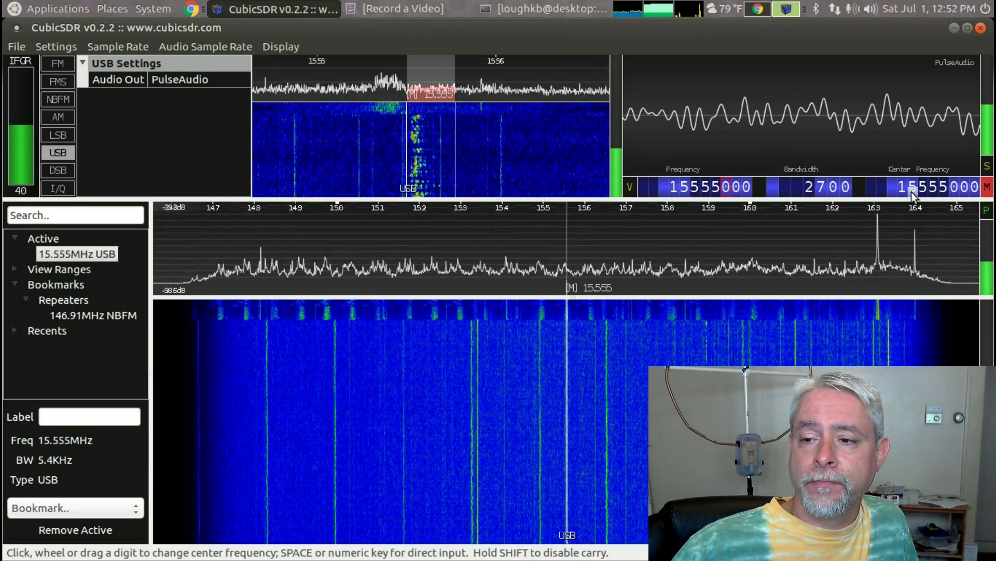
left_click(76, 529)
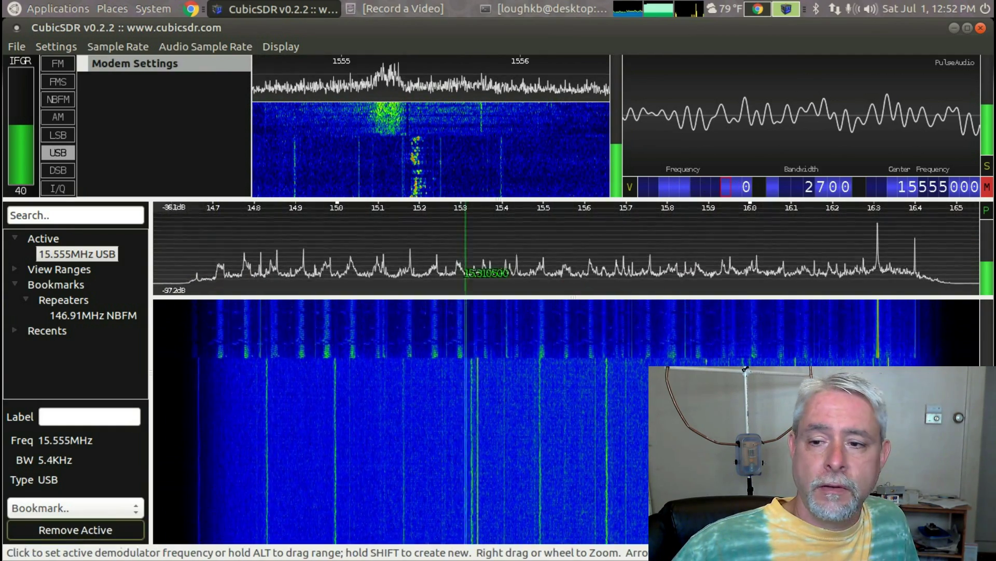
- Lower the center frequency through the shortwave range to 1000000 Hz
left_click(904, 190)
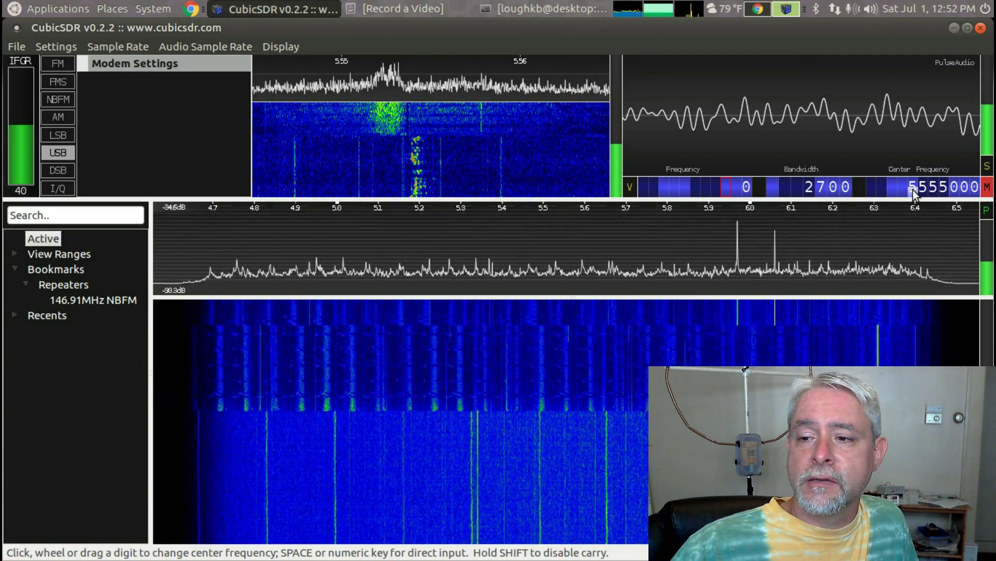
left_click(912, 192)
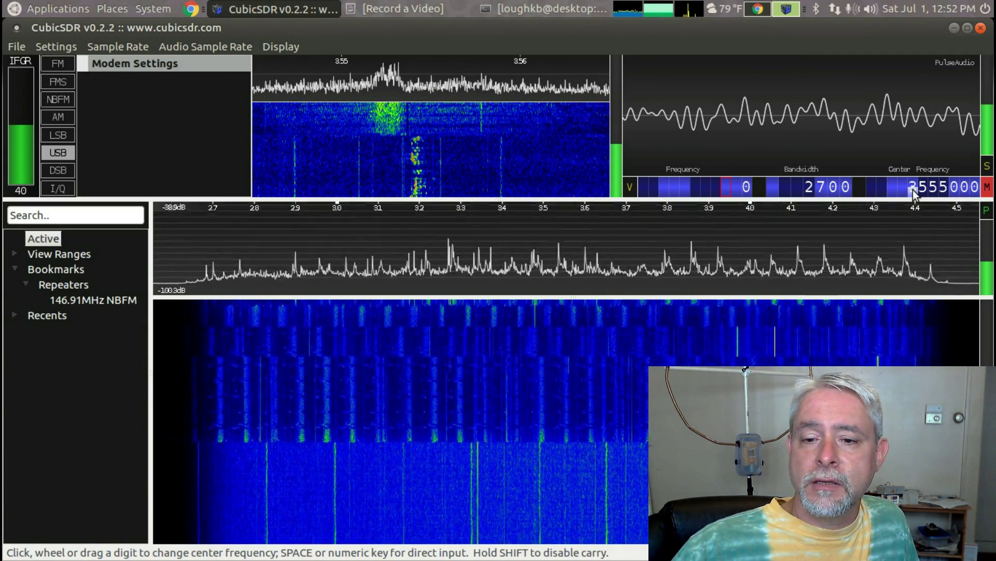
left_click(913, 193)
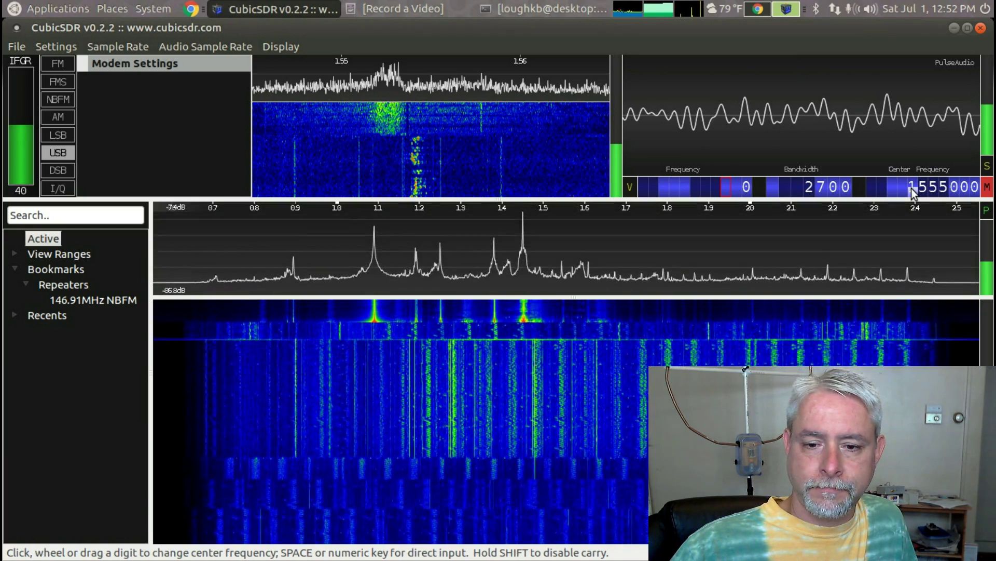
right_click(912, 189)
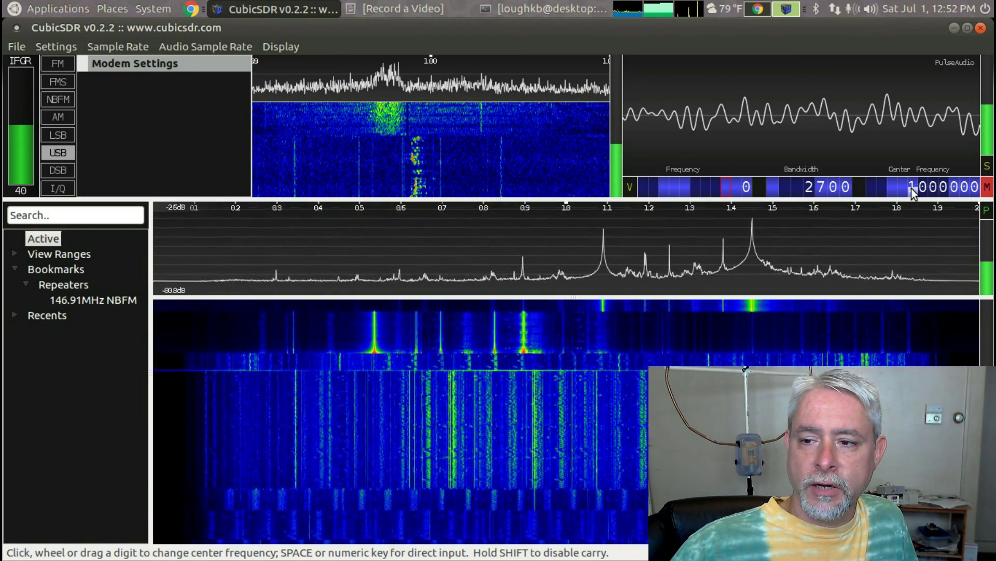
- Reduce the sample rate so the spectrum spans about 500 kHz, and set the center frequency to 450000 Hz
left_click(107, 48)
left_click(107, 80)
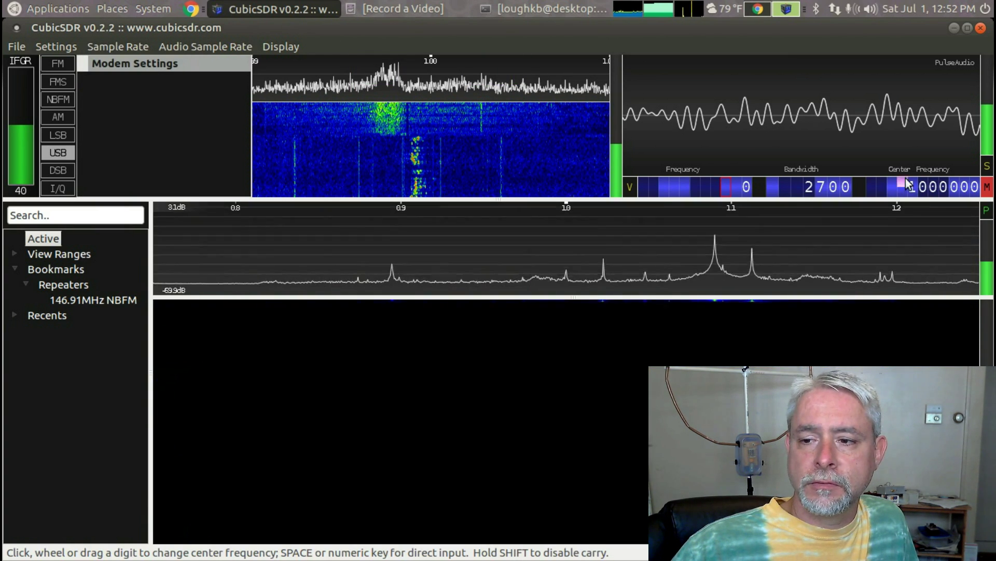
left_click(915, 194)
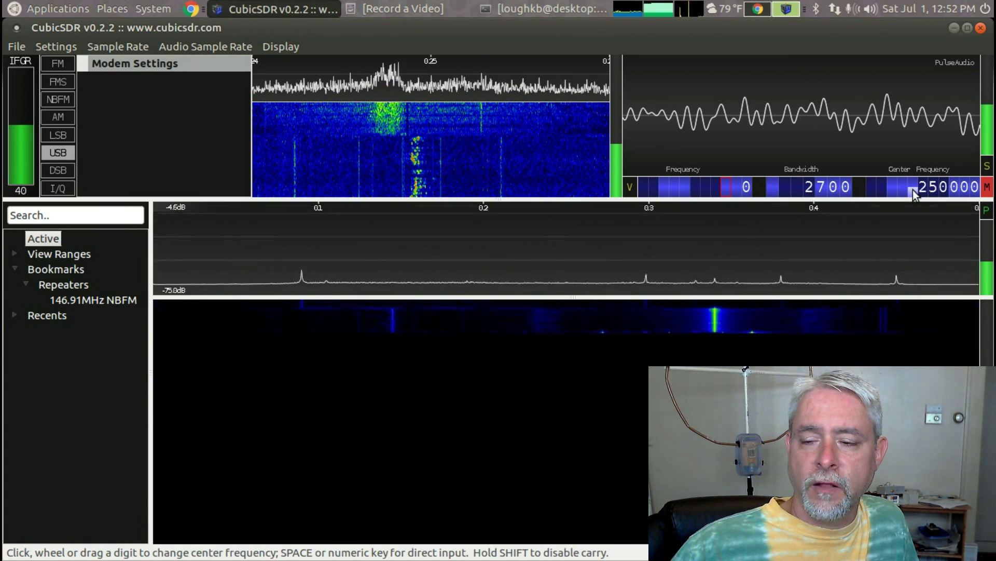
scroll(927, 192, "up", 2)
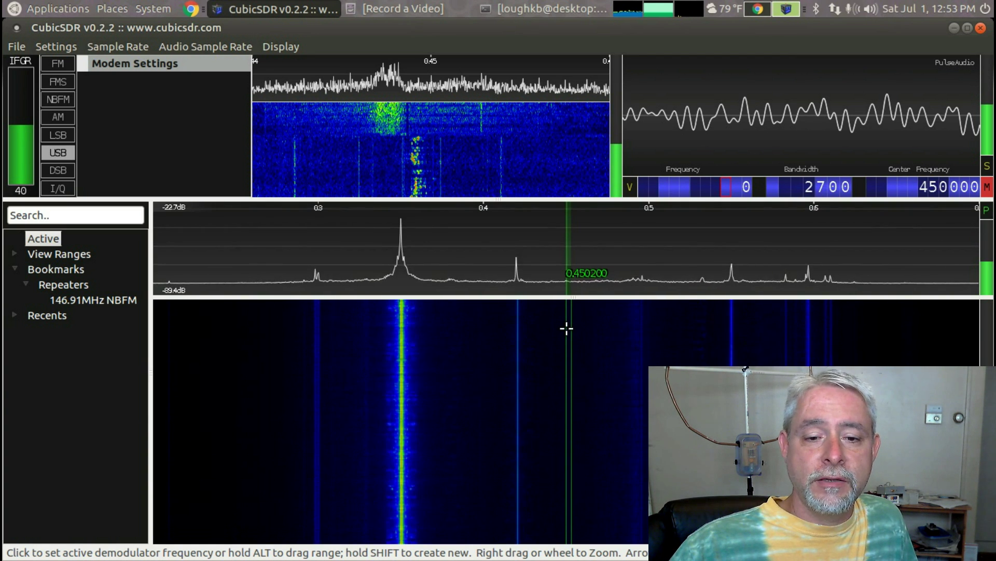
- Add an AM demodulator on the strong signal at 350.5 kHz and unmute it briefly to listen
left_click(57, 46)
left_click(57, 46)
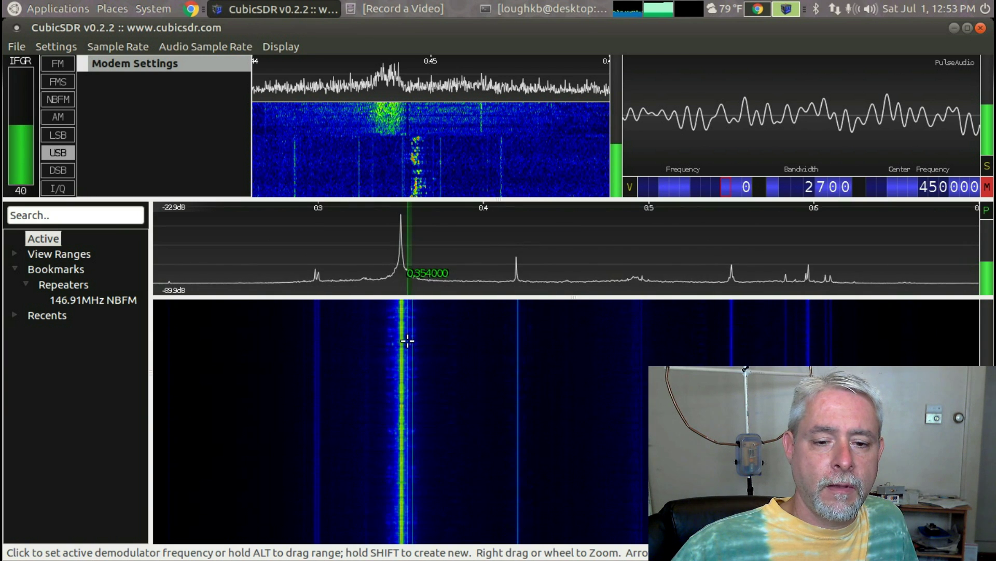
left_click(58, 117)
left_click(377, 349)
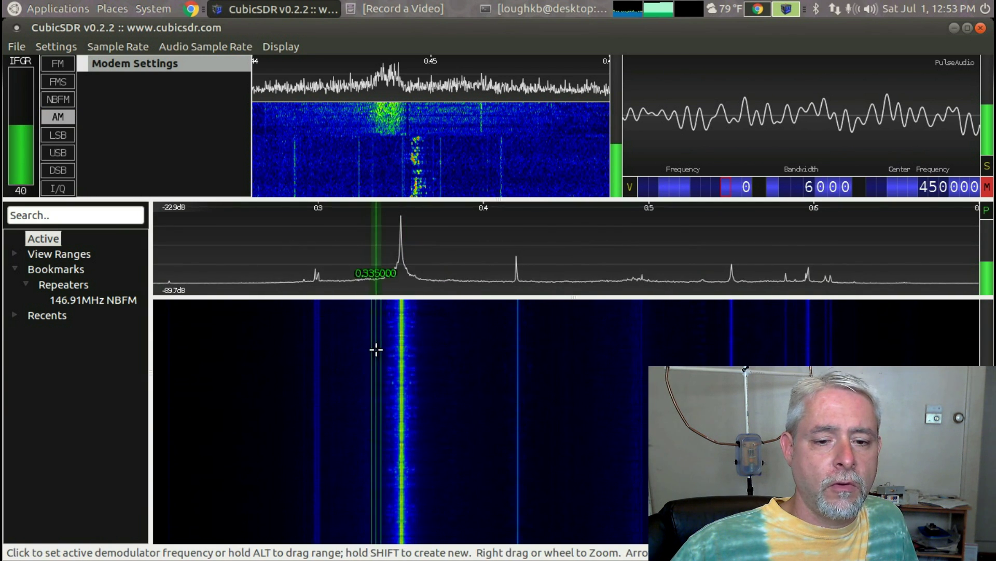
left_click(402, 357)
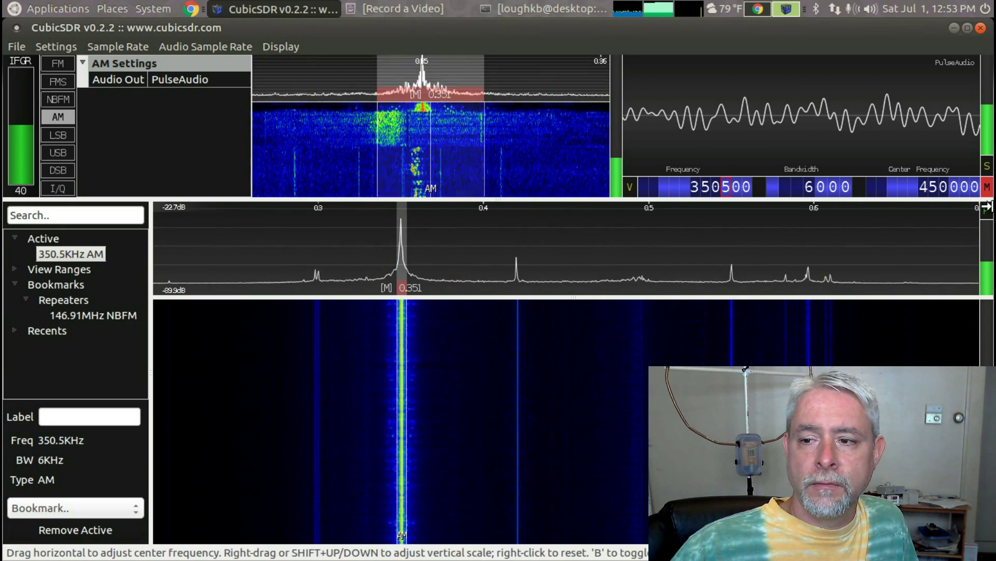
left_click(988, 188)
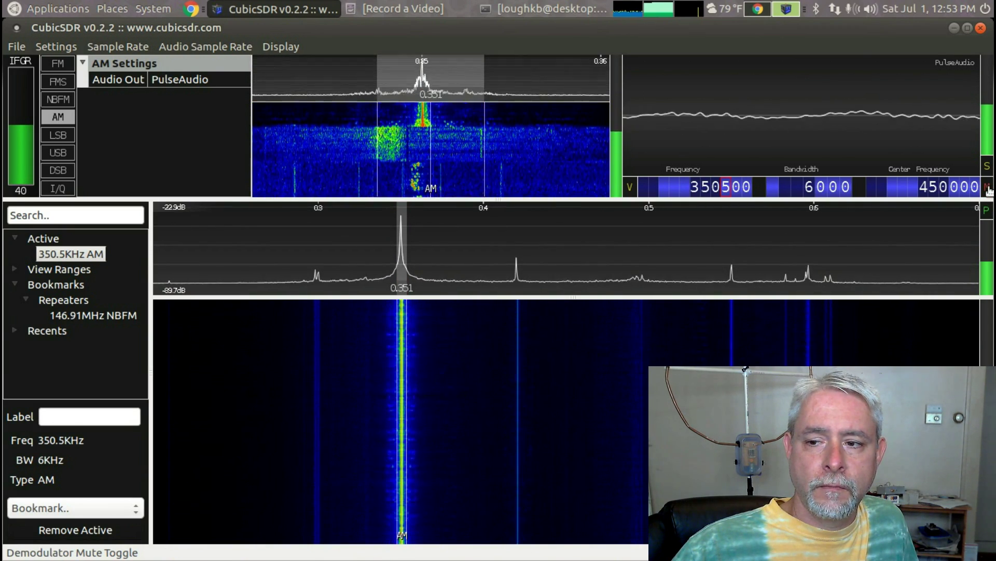
left_click(988, 188)
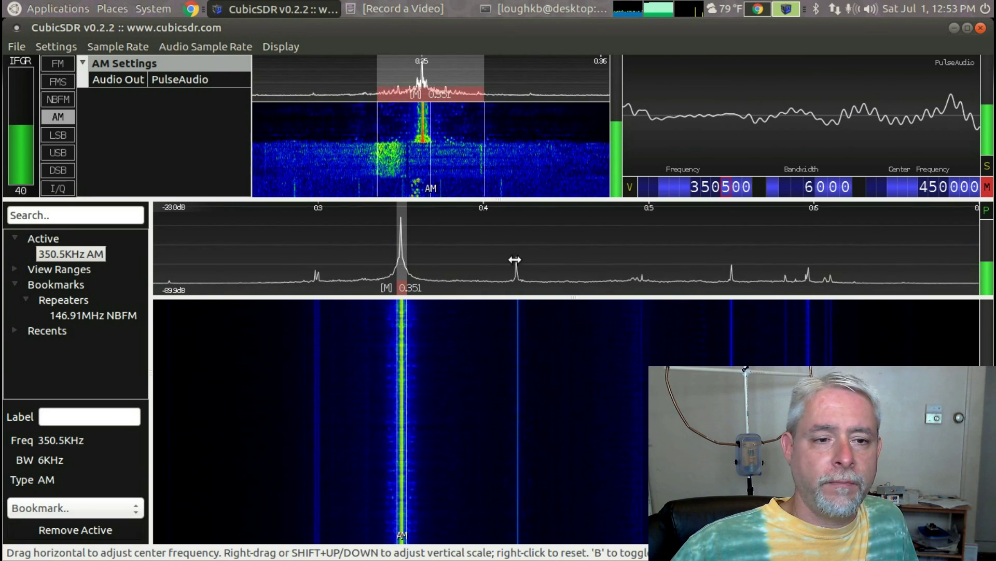
- Enable the receiver's RfNotch option
left_click(57, 46)
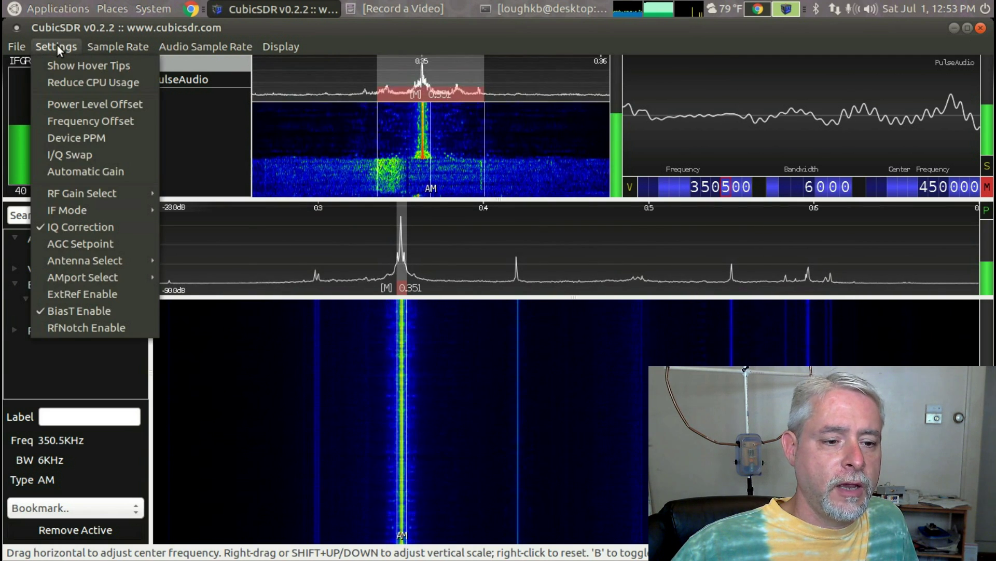
left_click(77, 327)
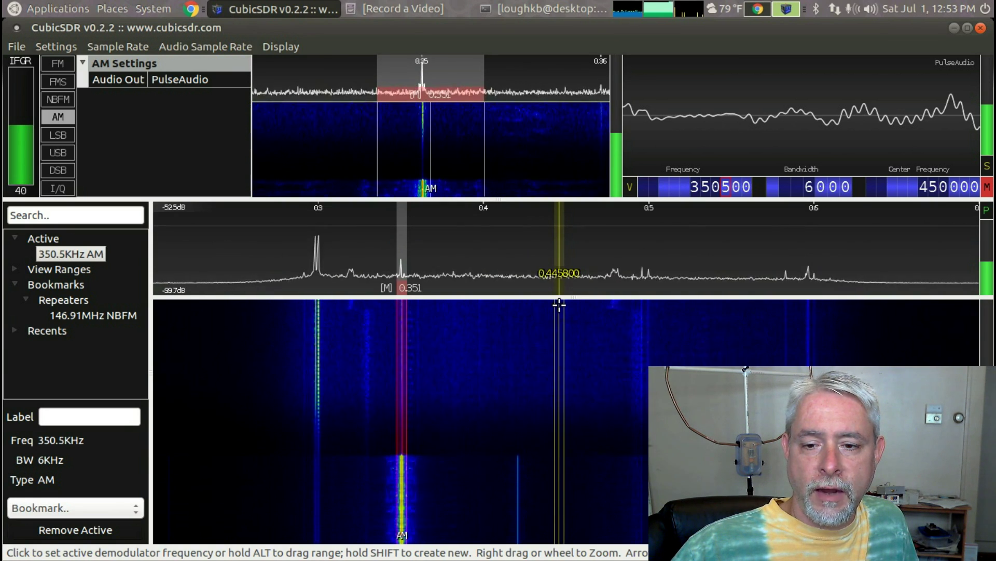
- Switch the demodulator to USB at 432.1 kHz and toggle its mute to listen, leaving it unmuted
left_click(58, 152)
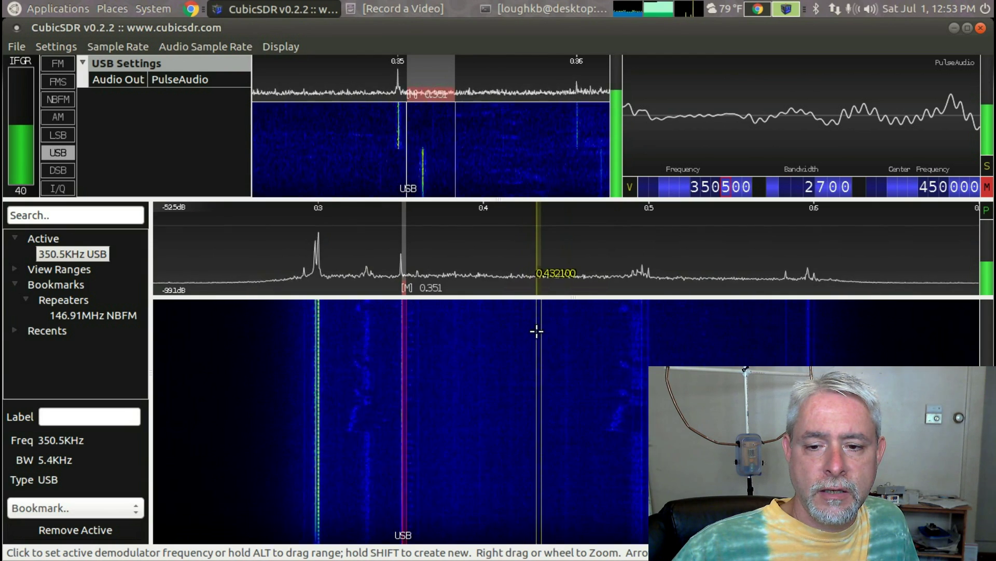
left_click(537, 331)
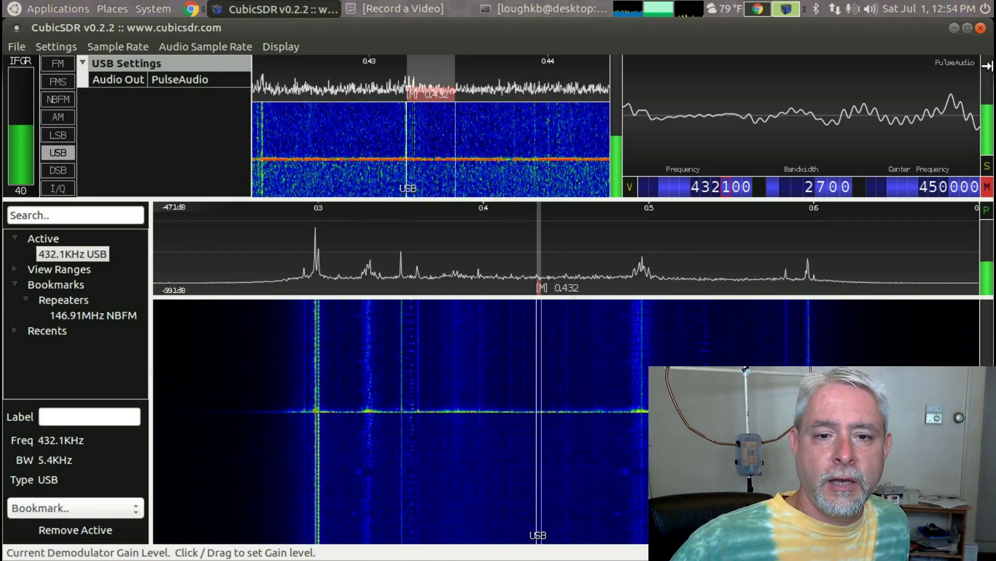
left_click(987, 189)
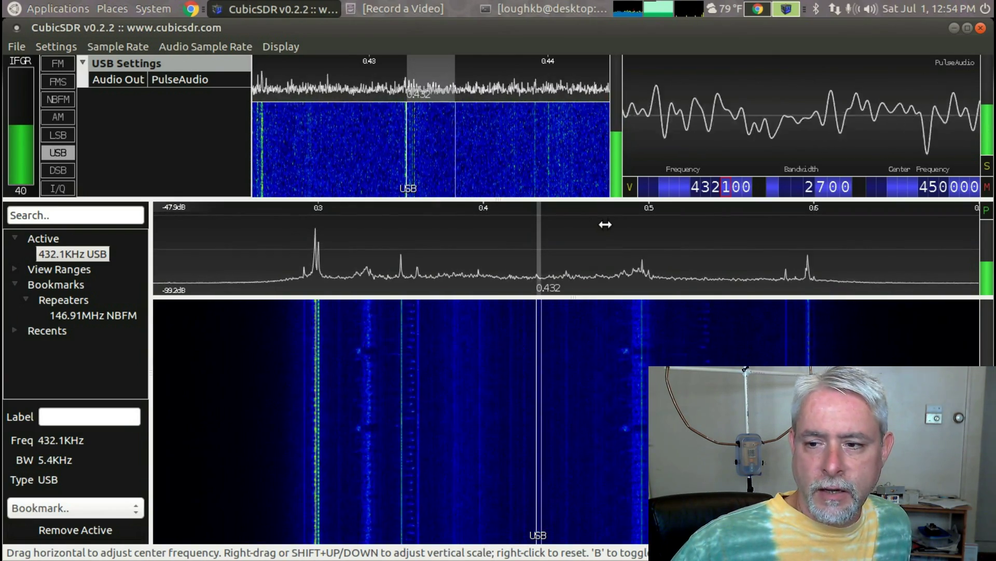
left_click(987, 187)
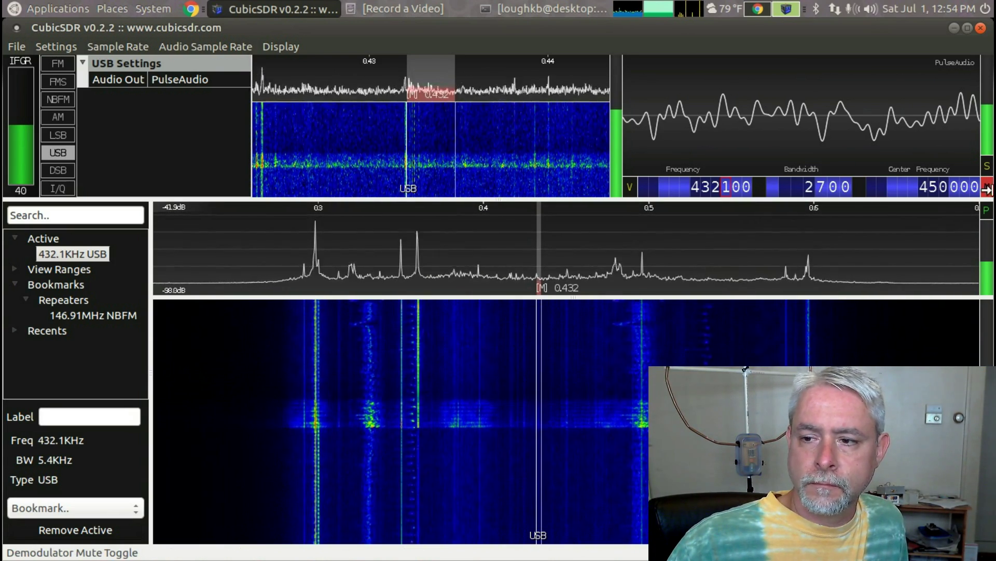
left_click(988, 192)
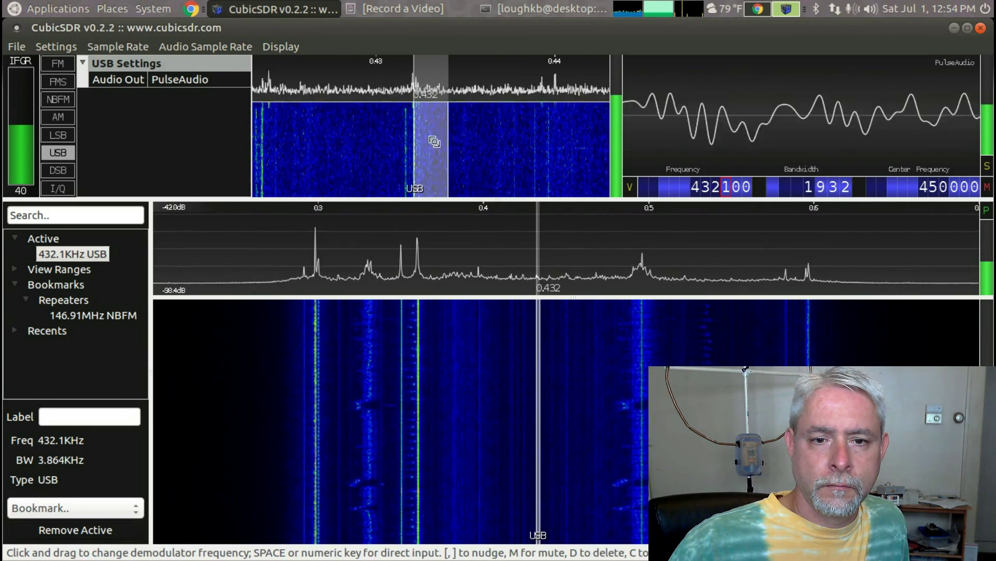
- Retune the USB demodulator to 437.8 kHz with a 1932 Hz bandwidth, and mute it
left_click_drag(435, 140, 523, 143)
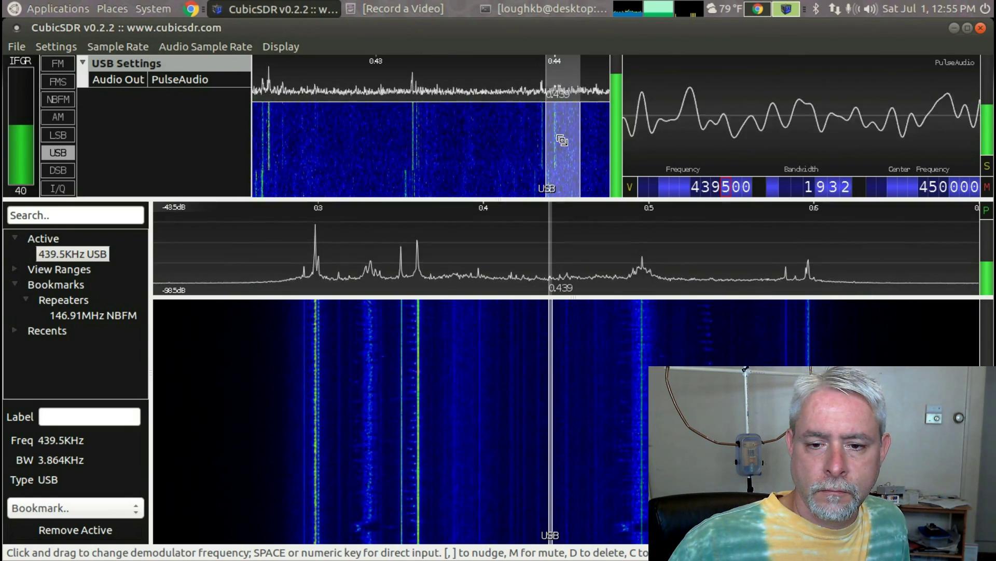
left_click_drag(562, 140, 532, 142)
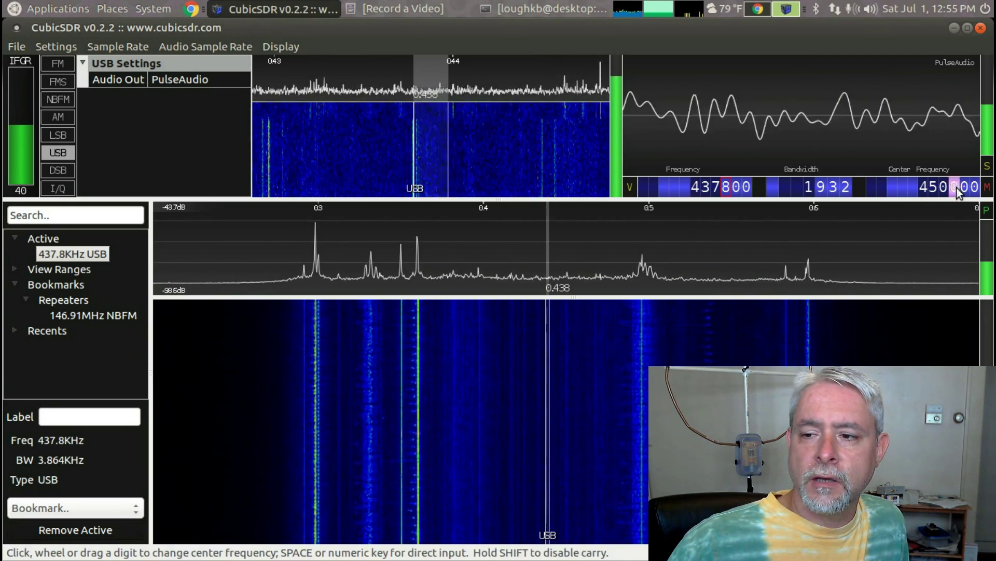
left_click(987, 187)
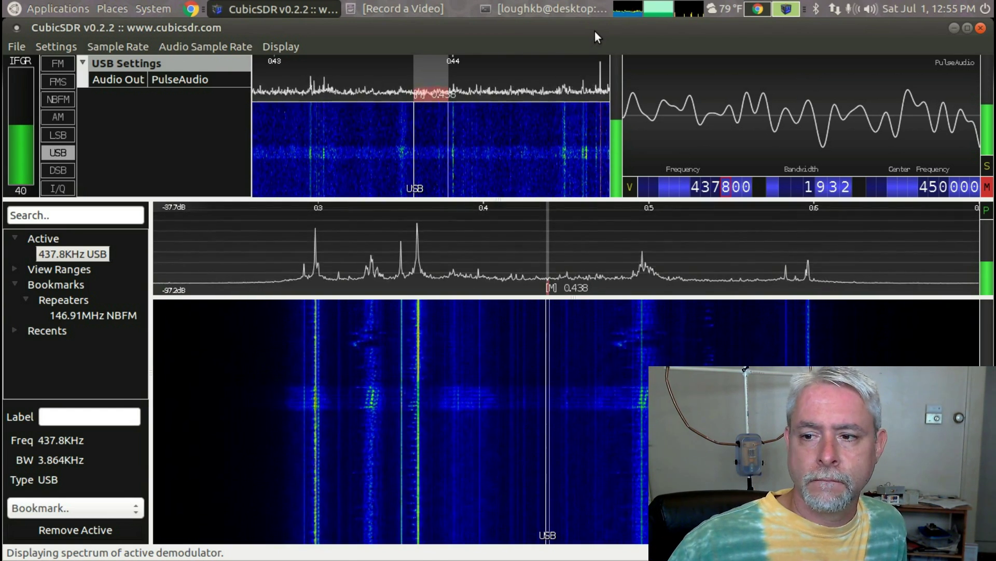
- Unmute the USB demodulator, retune it to 437.6 kHz to listen, and mute it again
left_click(988, 190)
mouse_move(434, 145)
left_mouse_down()
mouse_move(454, 136)
mouse_move(428, 141)
left_mouse_up()
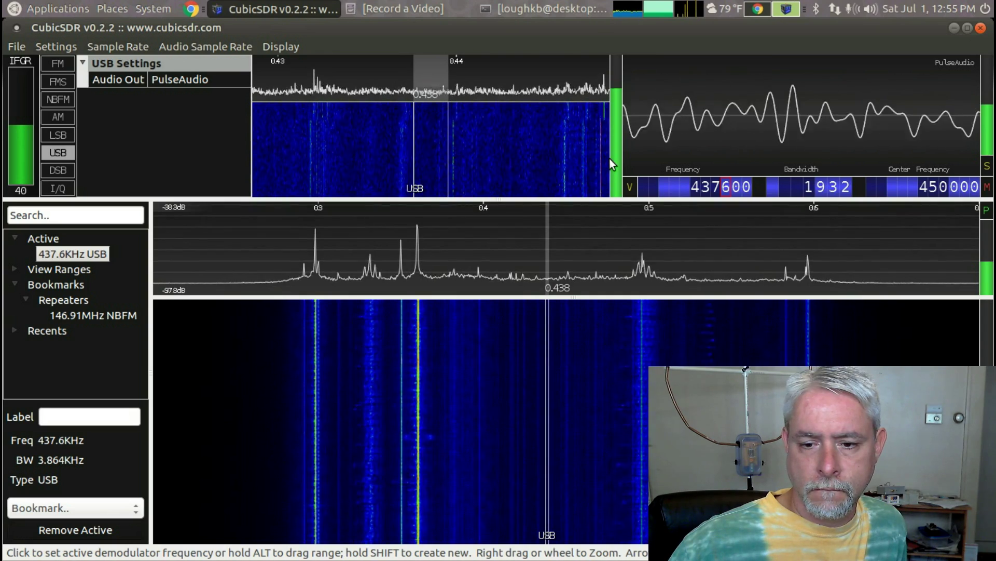
left_click(988, 192)
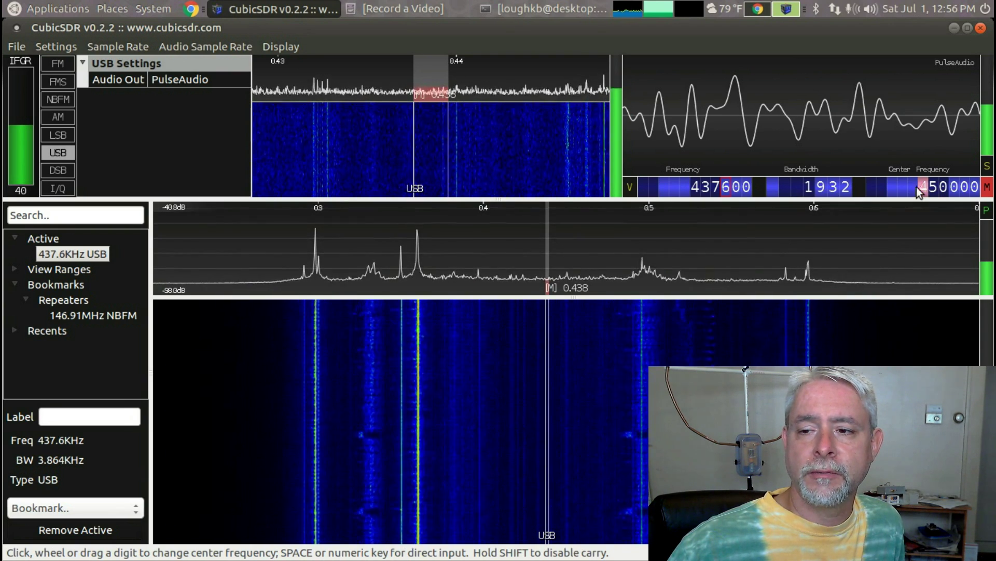
- Set the center frequency to 3550000 Hz and remove the active 437.6 kHz USB demodulator
scroll(913, 189, "up", 1)
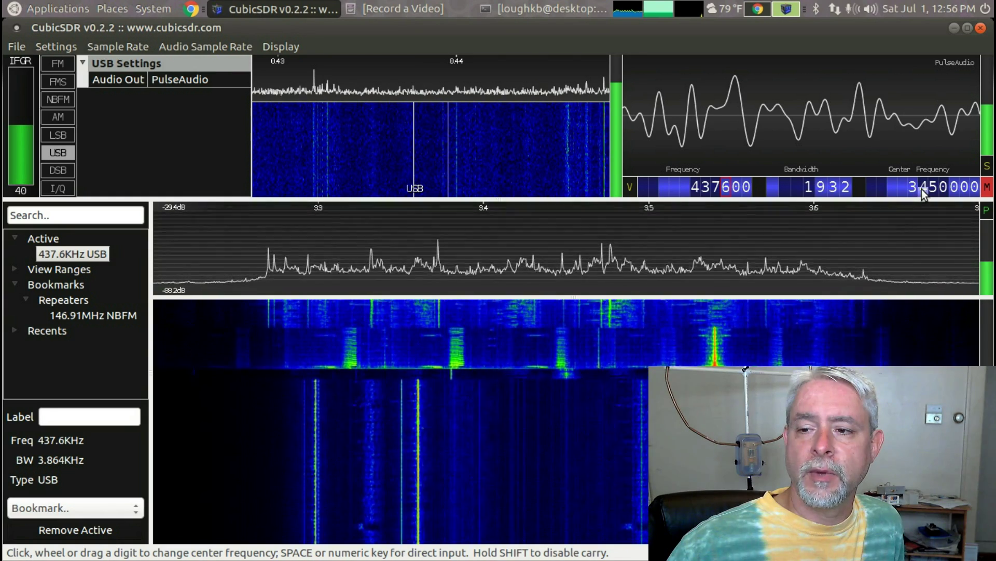
scroll(923, 189, "up", 1)
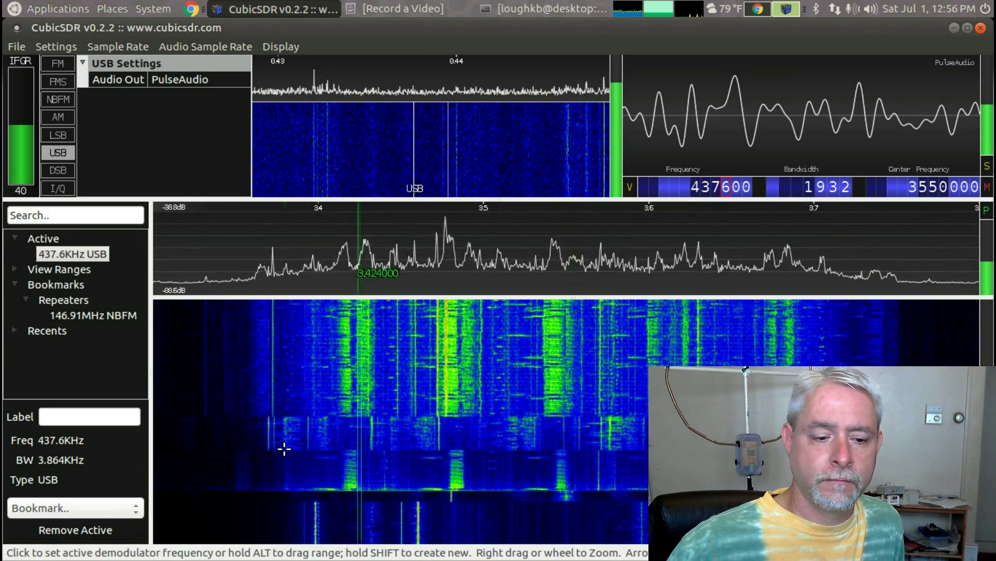
left_click(94, 529)
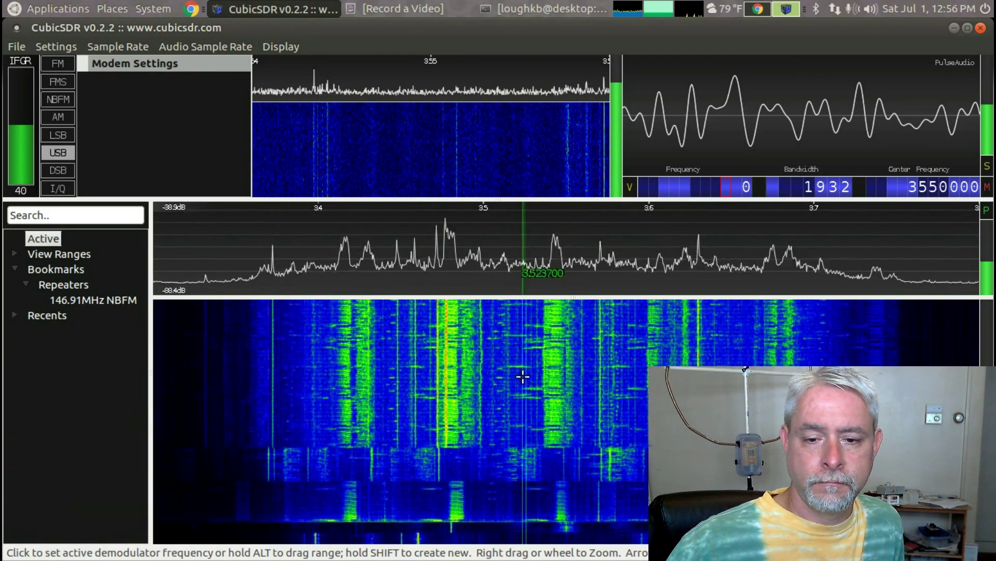
- Add a USB demodulator at 3519.3 kHz and toggle its mute to listen, leaving it muted
left_click(515, 374)
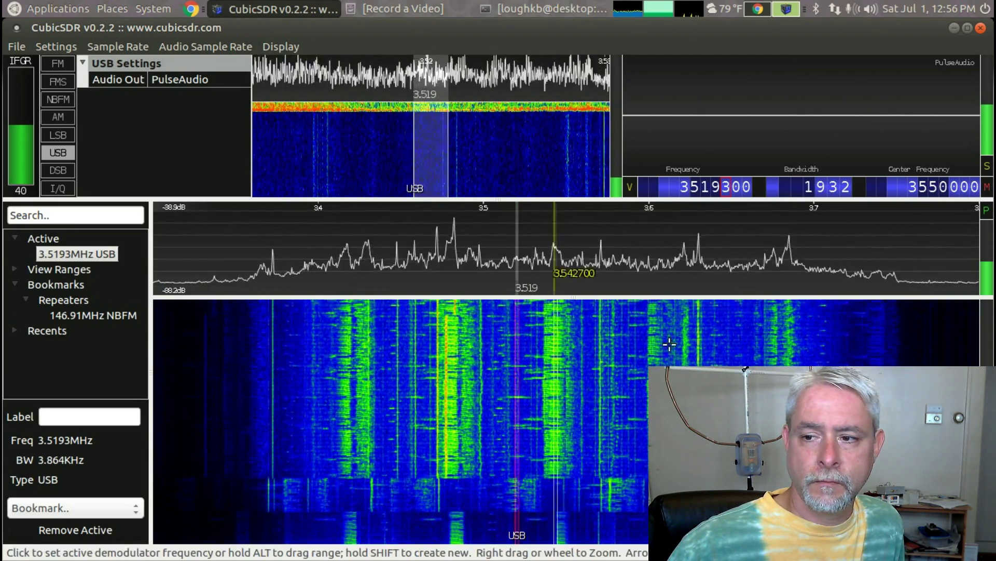
left_click(988, 187)
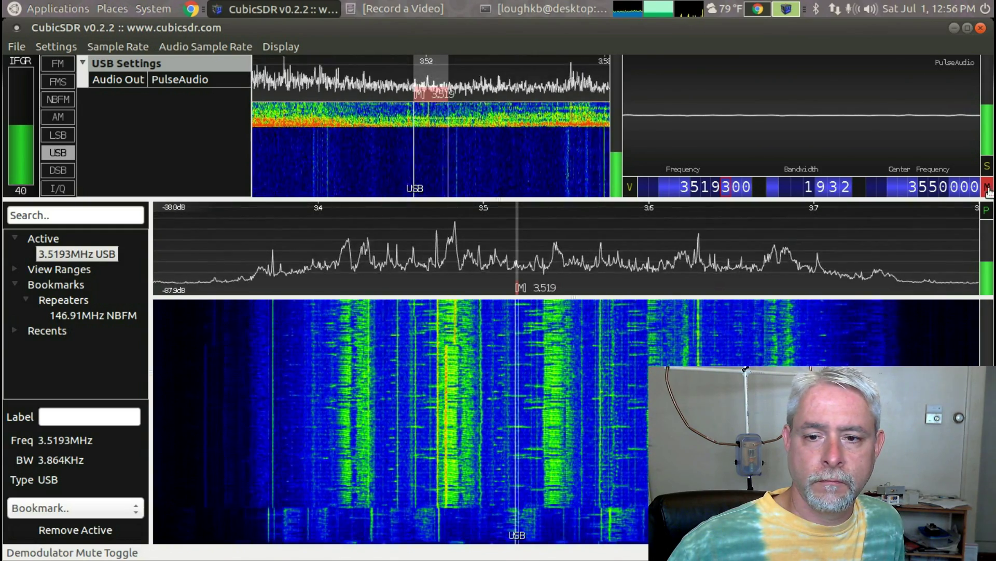
left_click(988, 188)
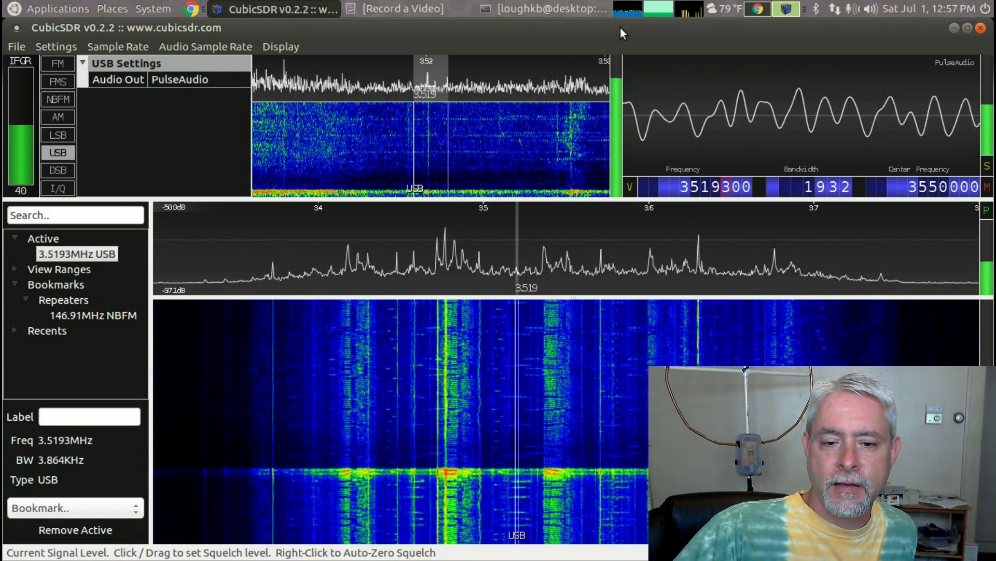
left_click(988, 190)
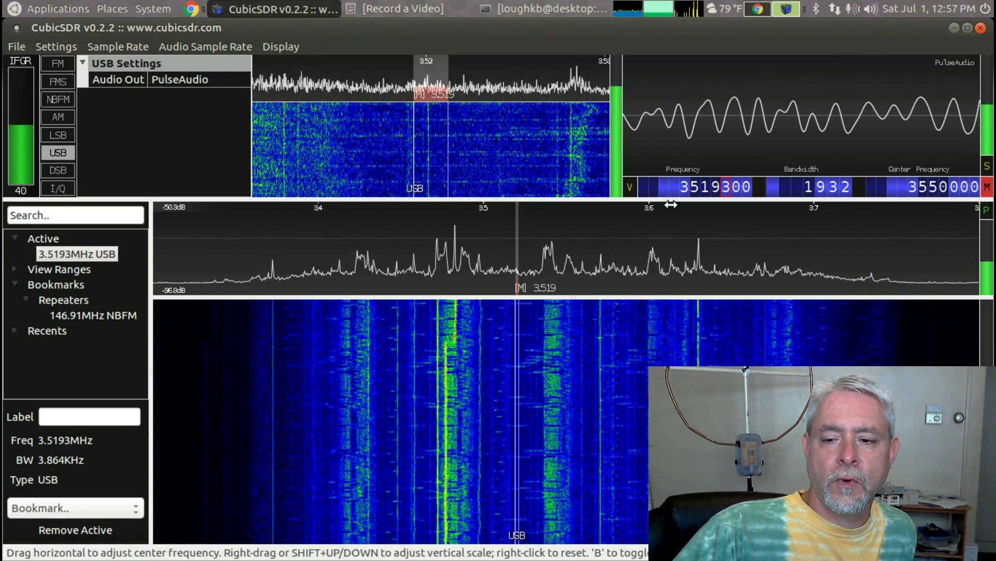
- Disable the receiver's RfNotch option and unmute the 3519.3 kHz USB demodulator
left_click(61, 48)
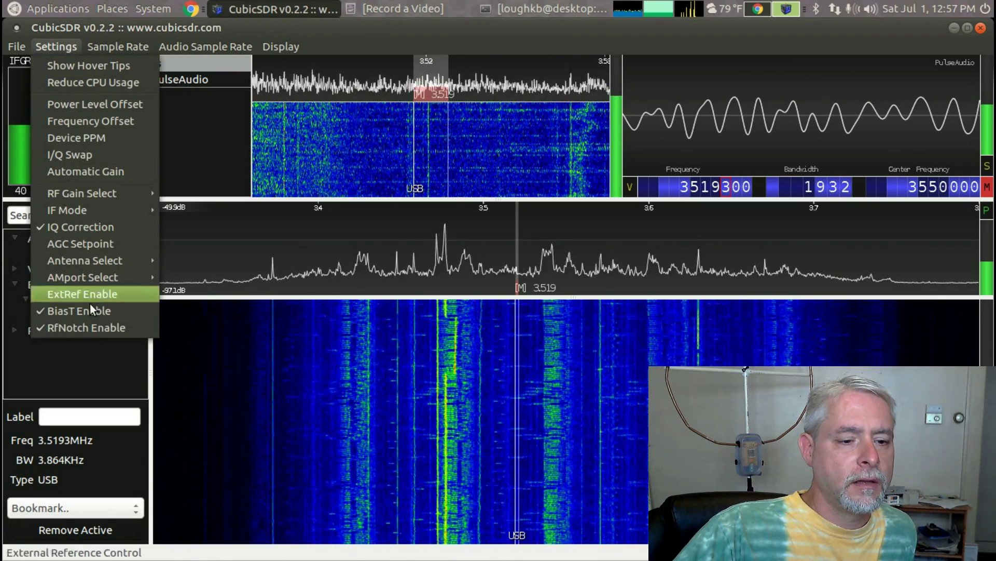
left_click(82, 328)
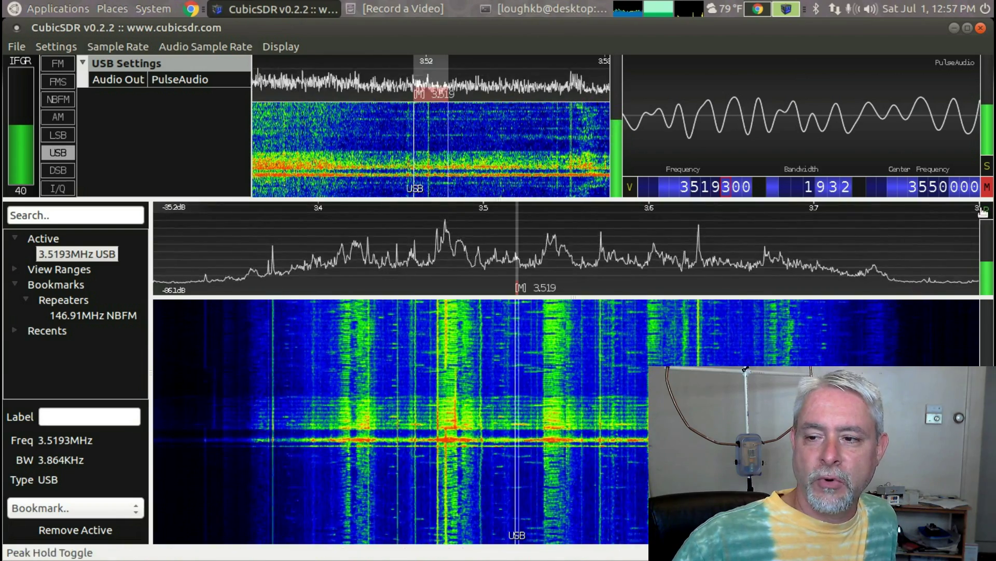
left_click(987, 187)
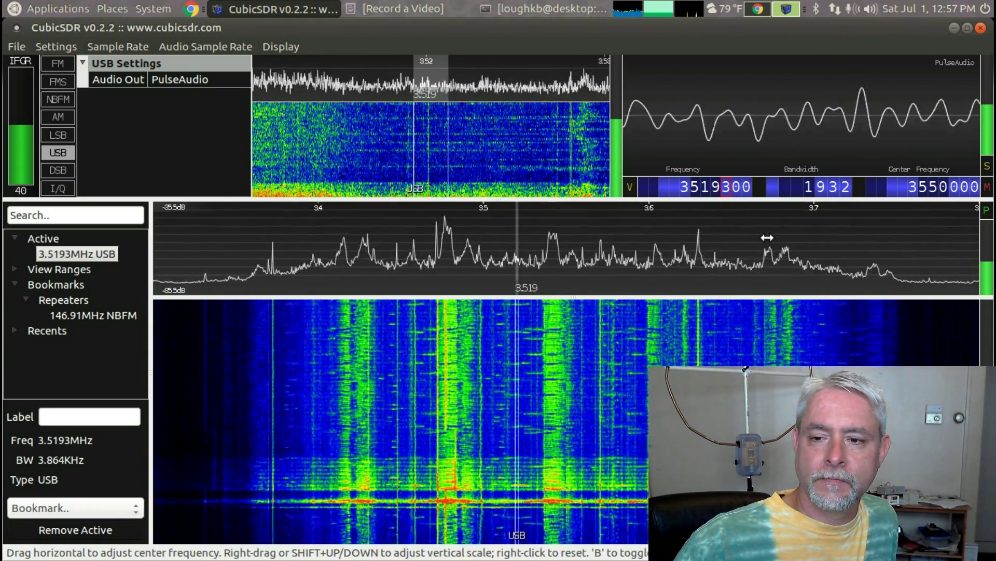
- Set the center frequency to 2550000 Hz and replace the USB demodulator with an AM one on the strong signal at 2540.3 kHz
left_click(913, 195)
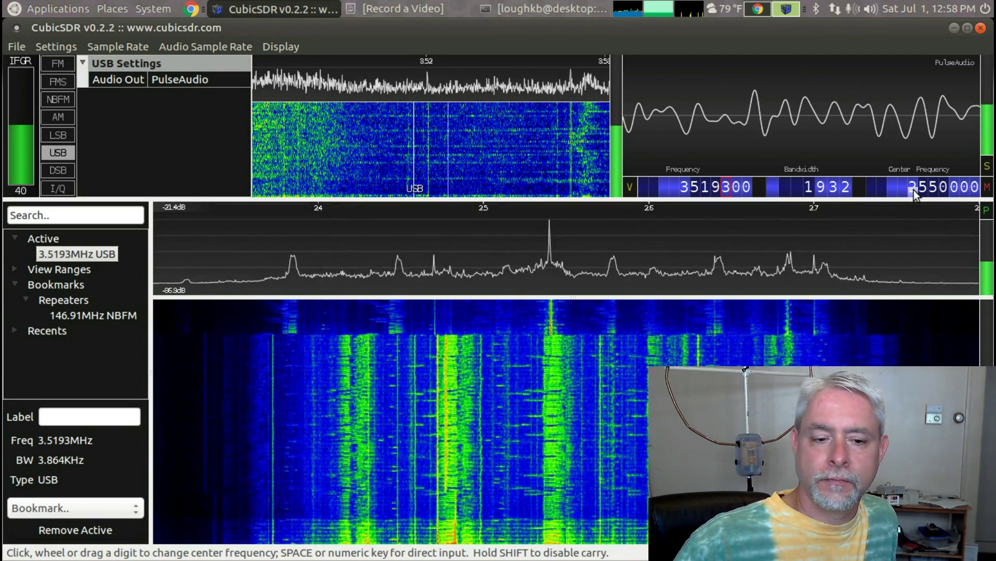
left_click(44, 532)
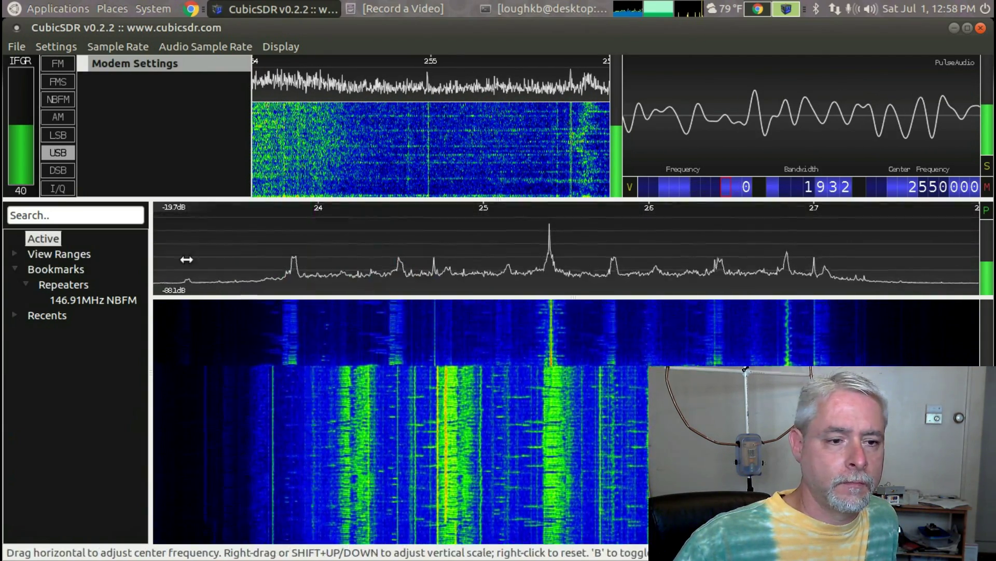
left_click(58, 117)
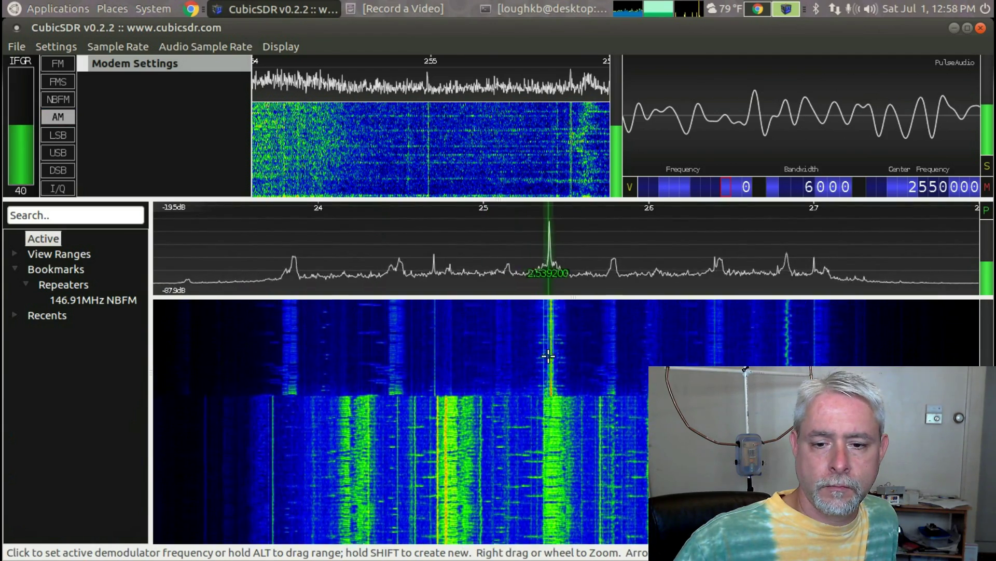
left_click(552, 353)
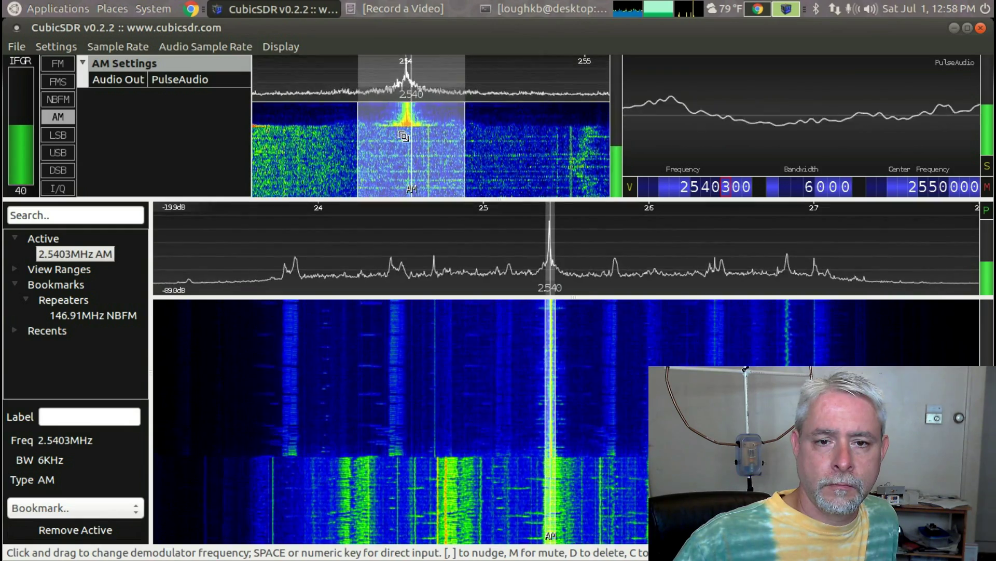
- Fine-tune the AM demodulator to 2540.1 kHz and toggle its mute to listen, leaving it muted
mouse_move(403, 137)
left_mouse_down()
mouse_move(445, 156)
mouse_move(414, 145)
left_mouse_up()
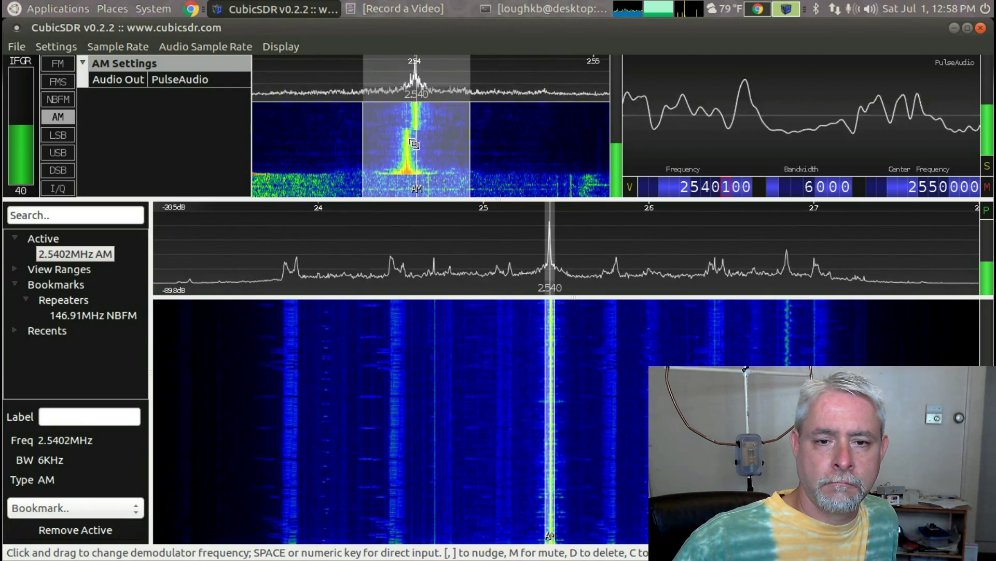
left_click(987, 189)
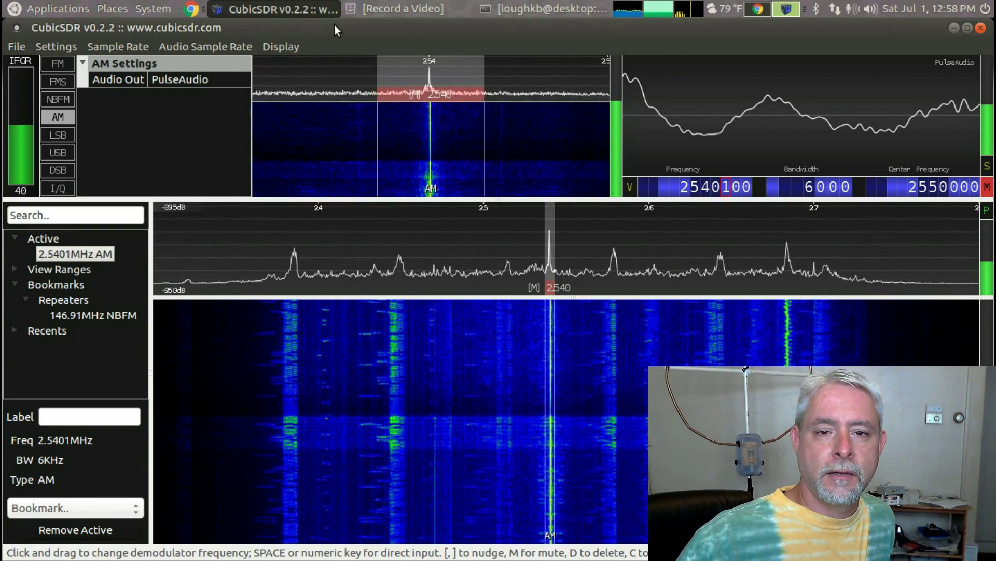
left_click(988, 189)
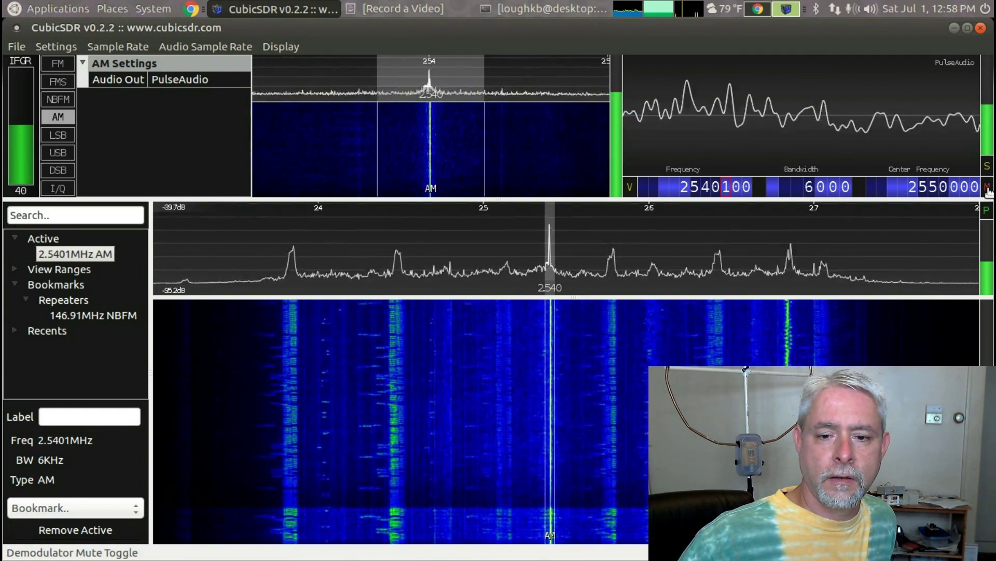
left_click(987, 187)
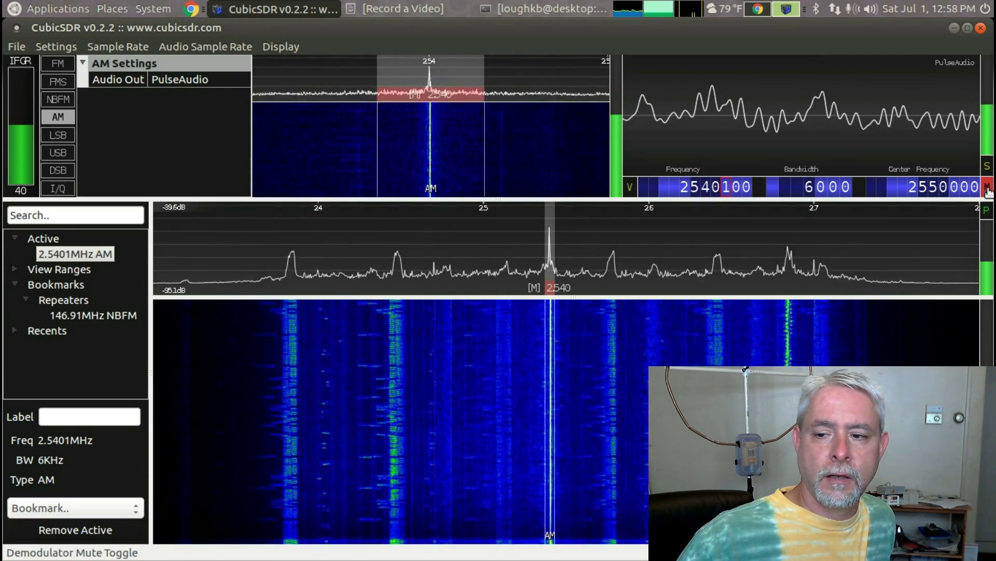